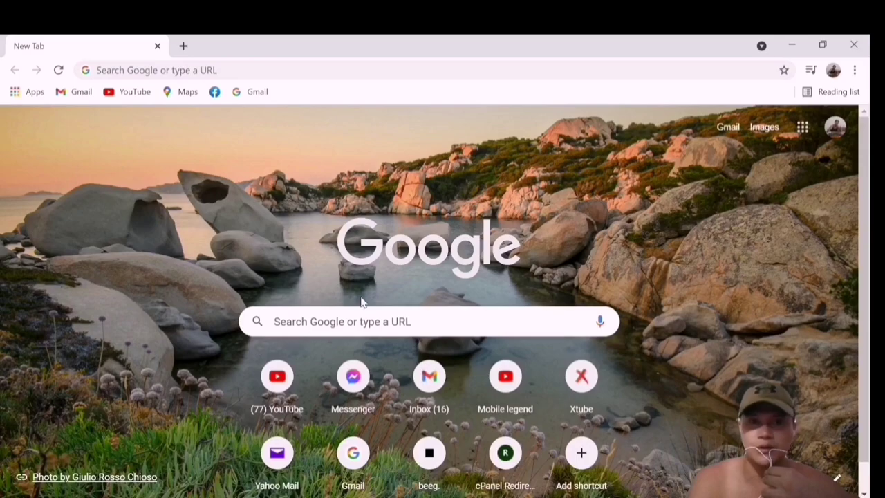
# Step: Go to the YouTube home page by entering "youtube" as the web address
pyautogui.click(130, 92)
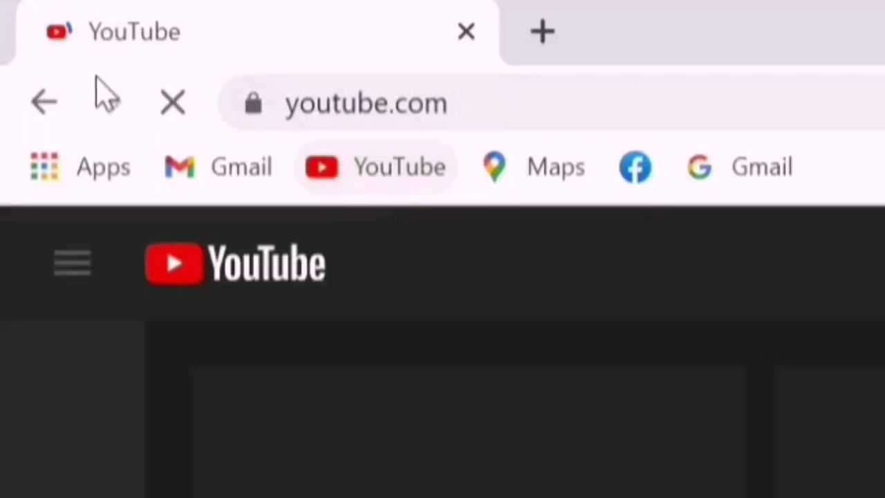
pyautogui.click(46, 105)
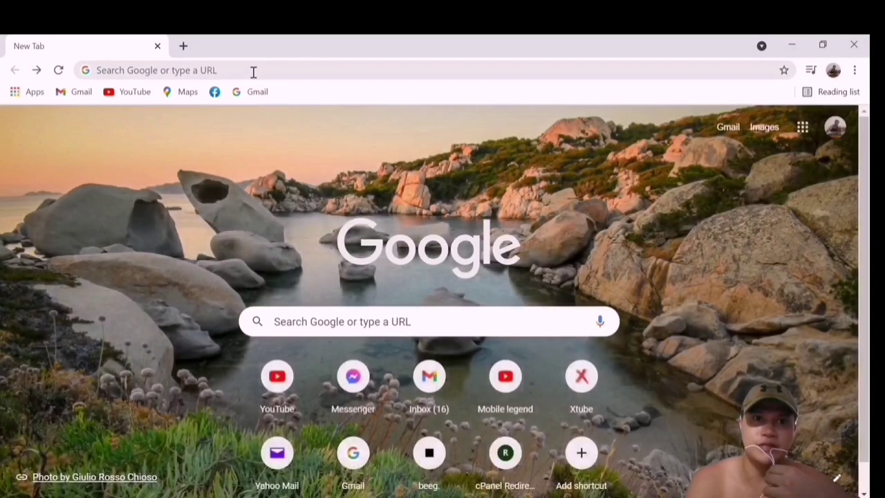
pyautogui.click(253, 72)
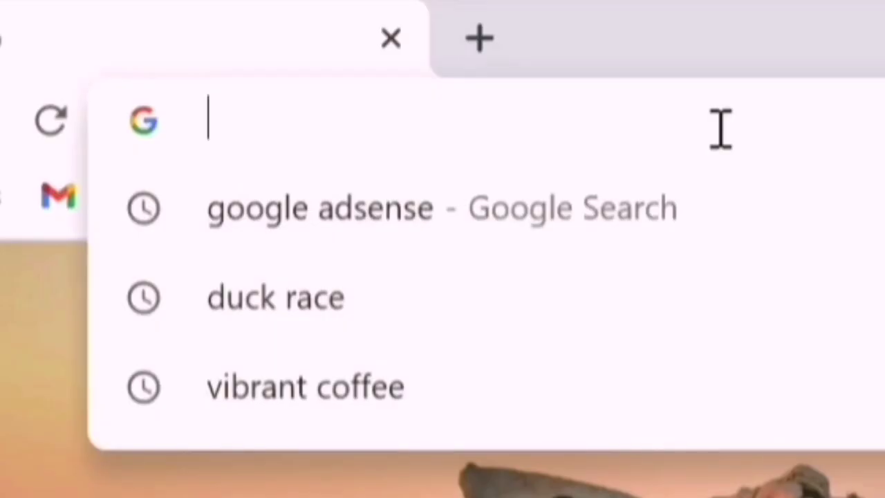
pyautogui.write('youtu')
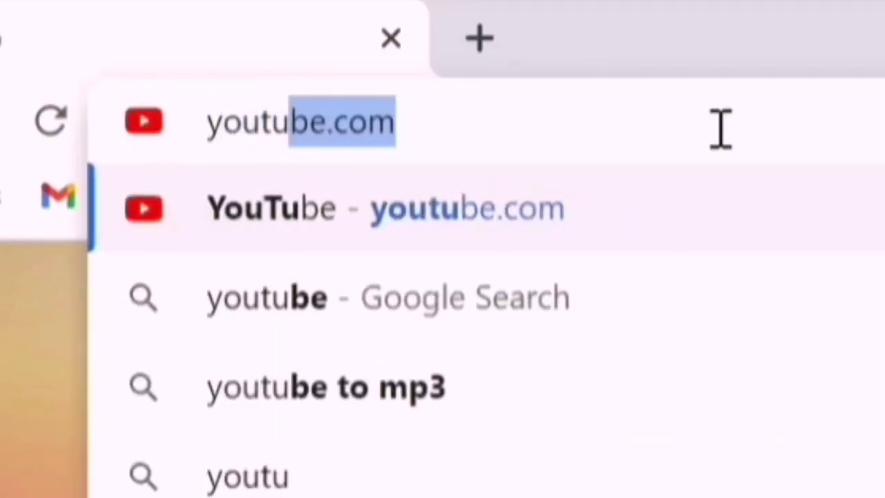
pyautogui.write('be')
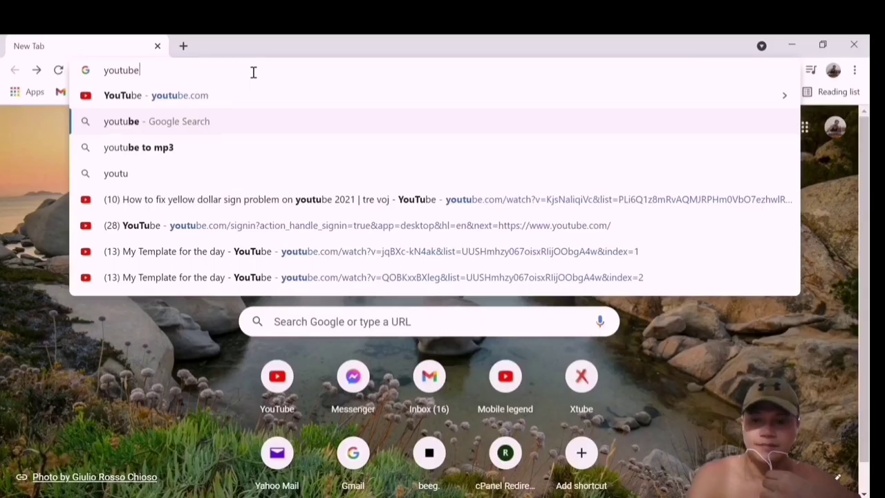
pyautogui.press('Return')
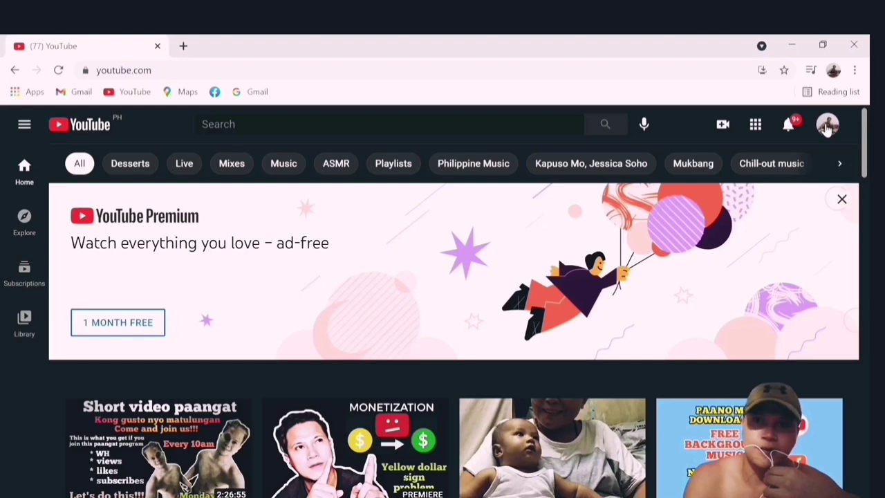
# Step: Open YouTube Studio for the signed-in account and go to the channel's Audio library
pyautogui.click(828, 126)
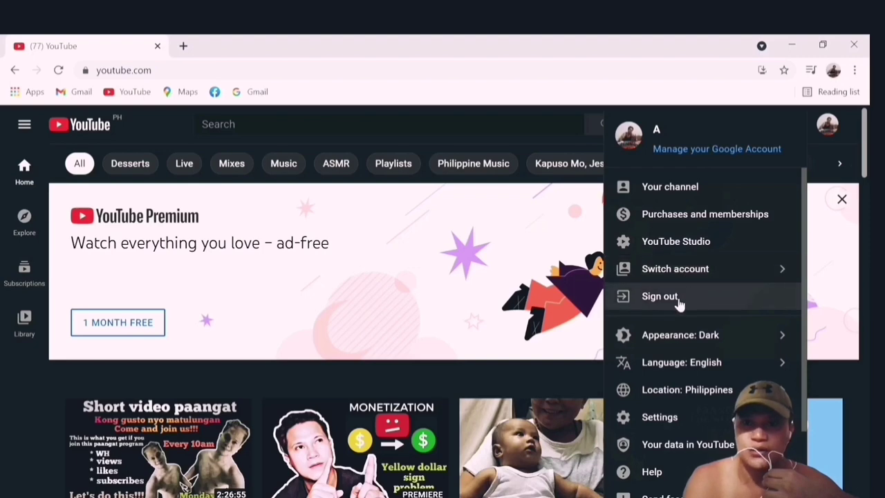
pyautogui.click(686, 245)
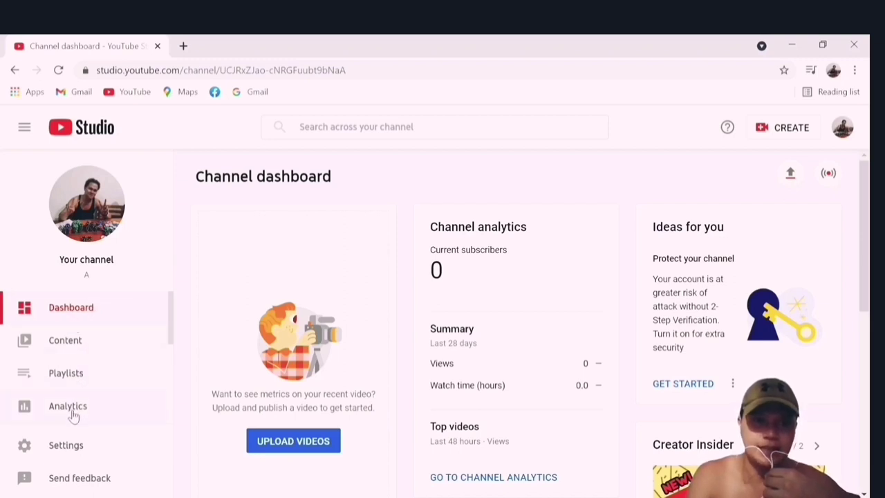
pyautogui.moveTo(170, 325); pyautogui.dragTo(146, 414)
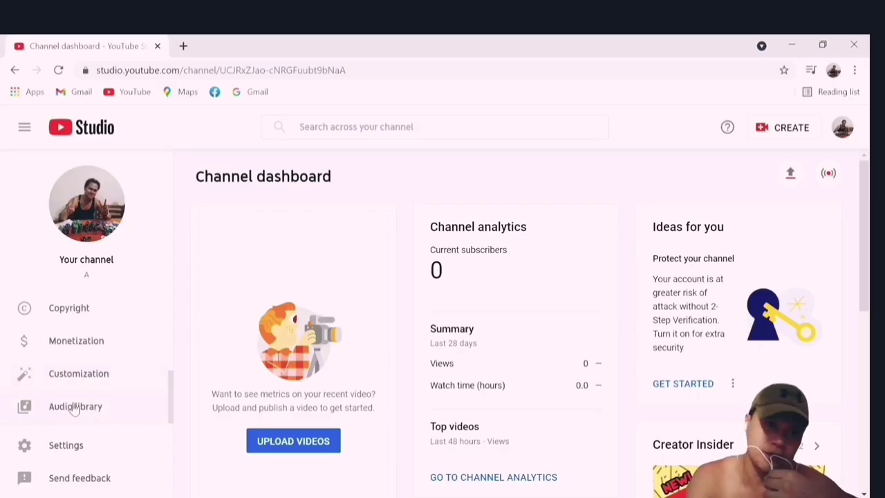
pyautogui.click(75, 409)
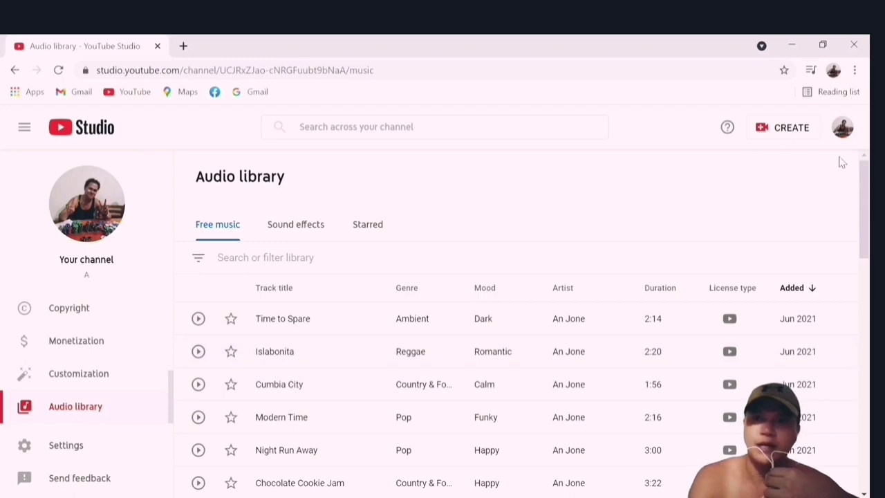
# Step: Preview the free music track "Time to Spare" and pause it
pyautogui.moveTo(868, 199); pyautogui.dragTo(866, 215)
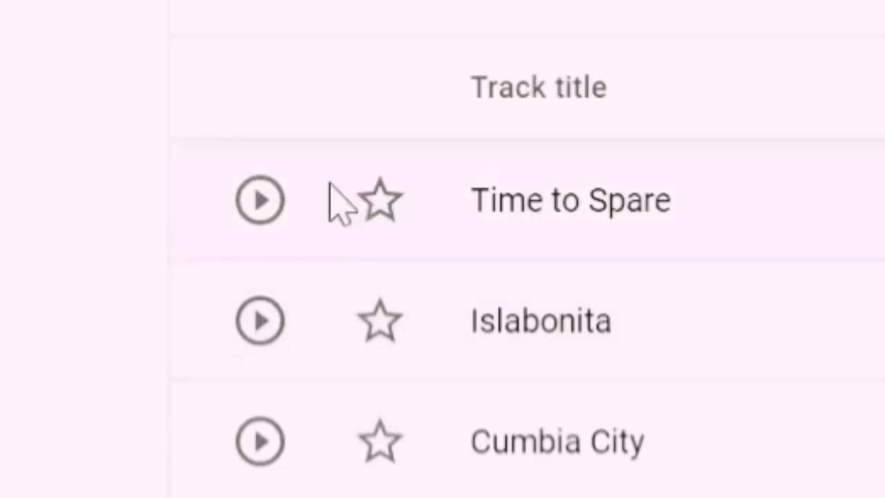
pyautogui.click(260, 200)
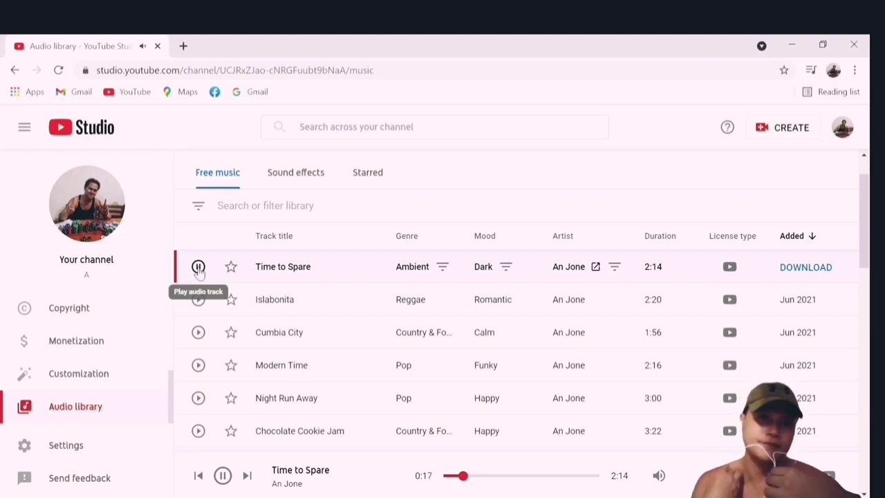
pyautogui.click(199, 269)
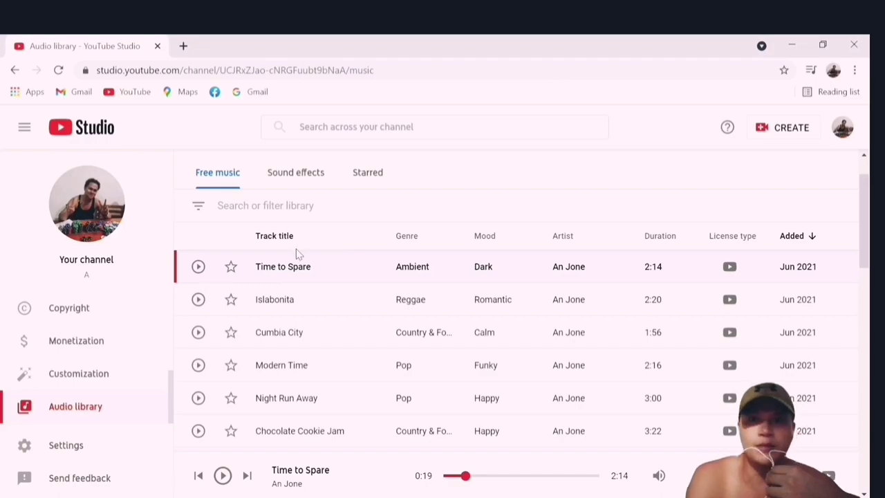
# Step: Sort the free music by artist in ascending order and preview the track "Cameras", pausing it when done
pyautogui.click(567, 237)
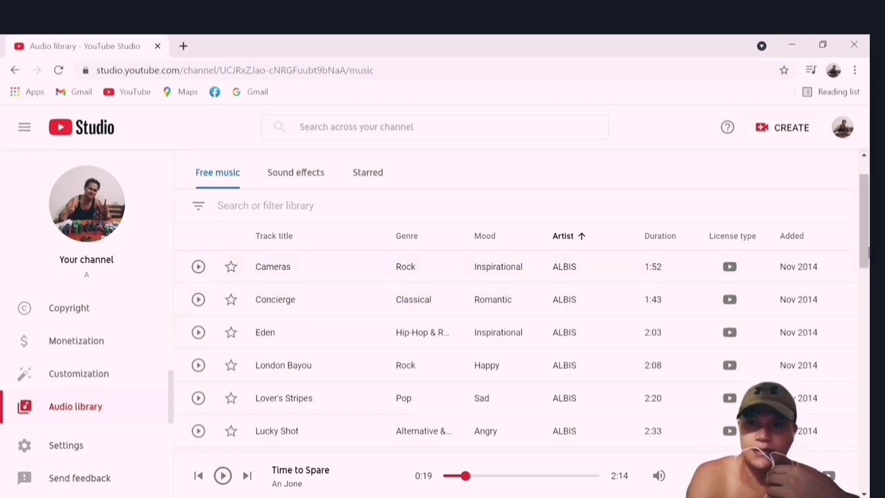
pyautogui.click(199, 267)
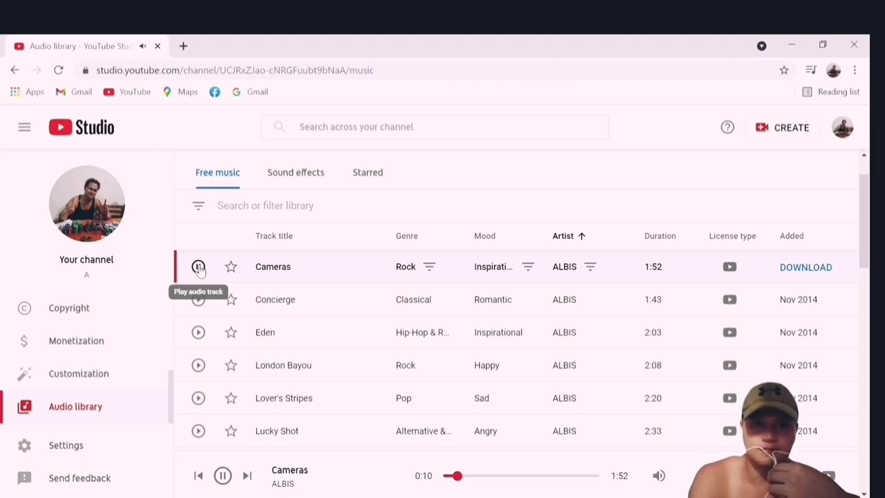
pyautogui.click(199, 268)
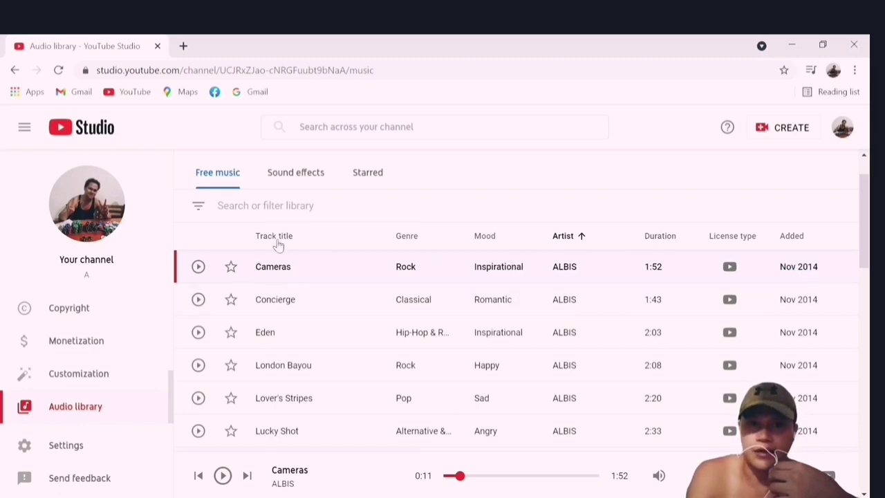
# Step: Preview the track "Concierge" by ALBIS and download it as an MP3 file
pyautogui.click(198, 302)
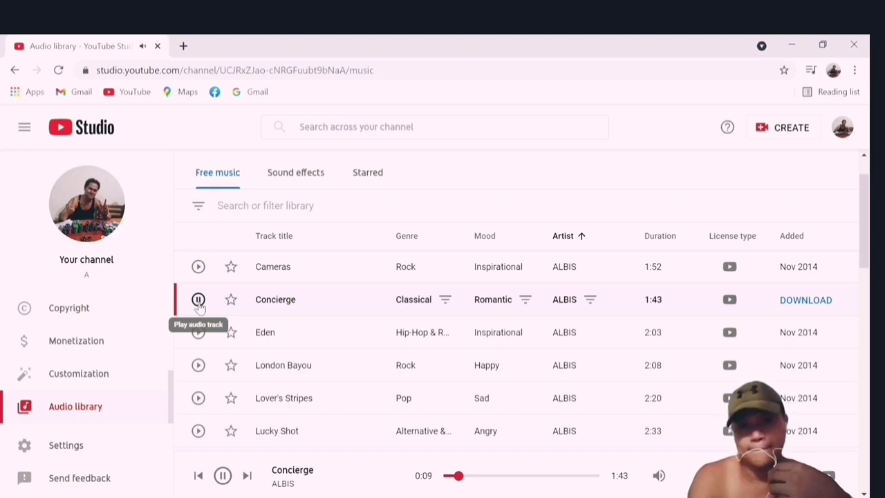
pyautogui.click(199, 302)
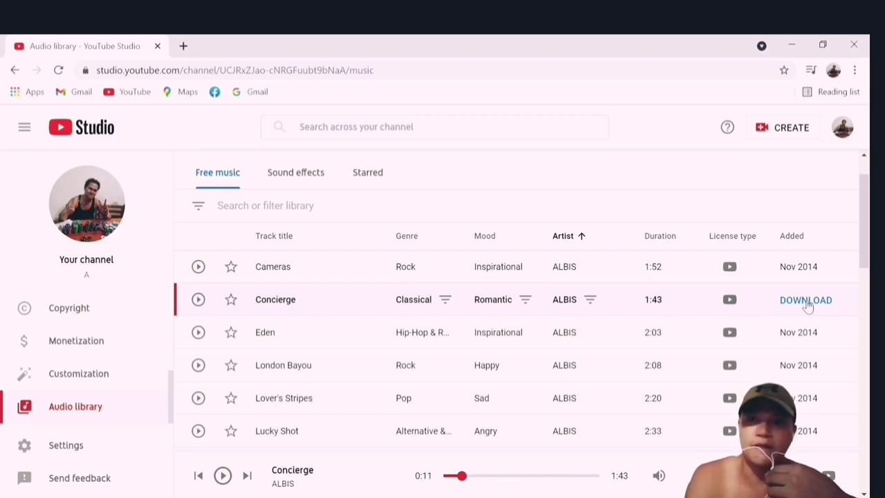
pyautogui.click(806, 302)
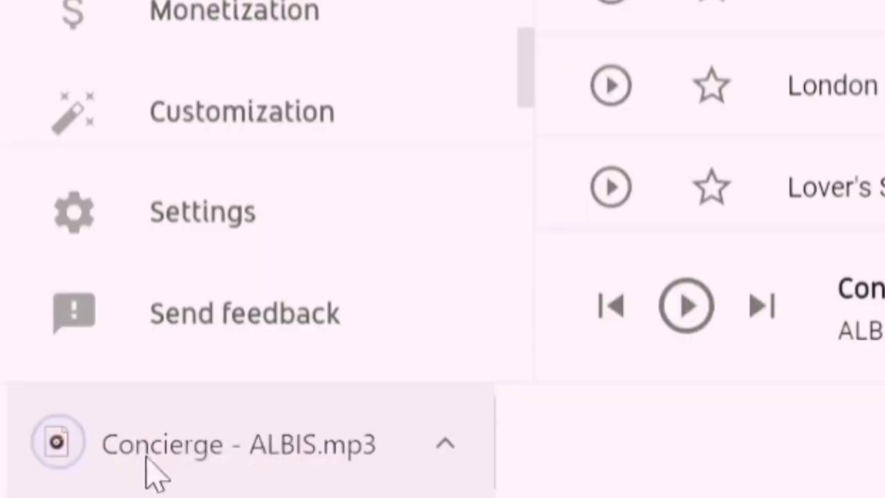
pyautogui.click(428, 446)
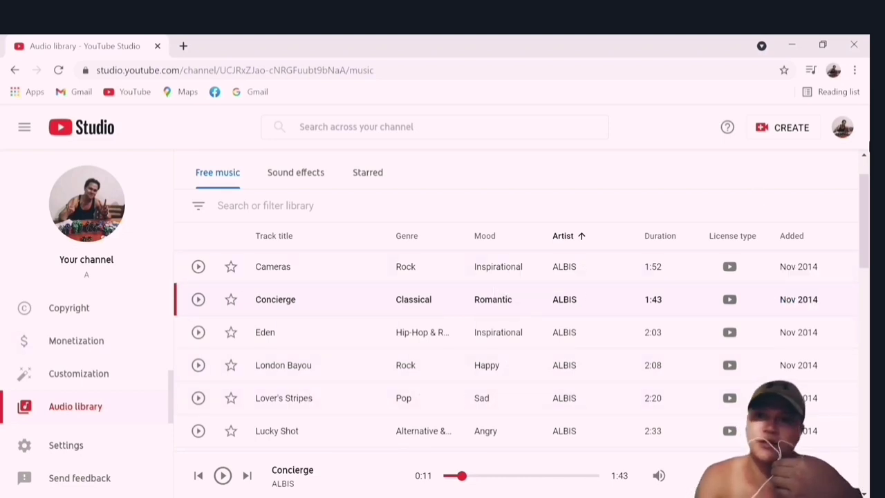
# Step: Look through the free music list to its end and preview the track "Eden" by ALBIS
pyautogui.moveTo(860, 197); pyautogui.dragTo(849, 465)
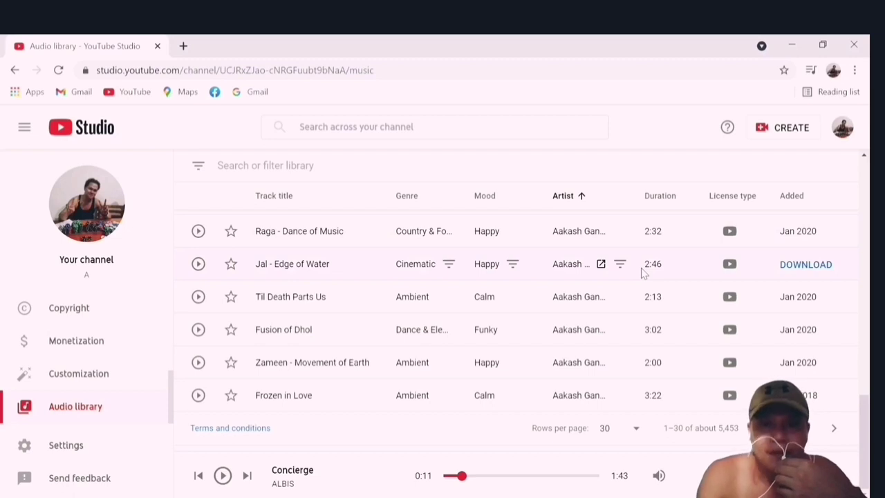
pyautogui.moveTo(867, 414); pyautogui.dragTo(868, 160)
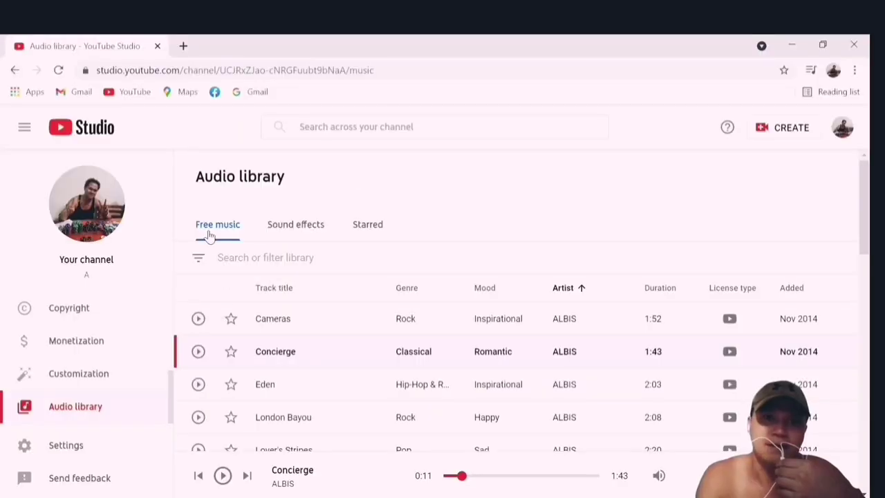
pyautogui.click(209, 236)
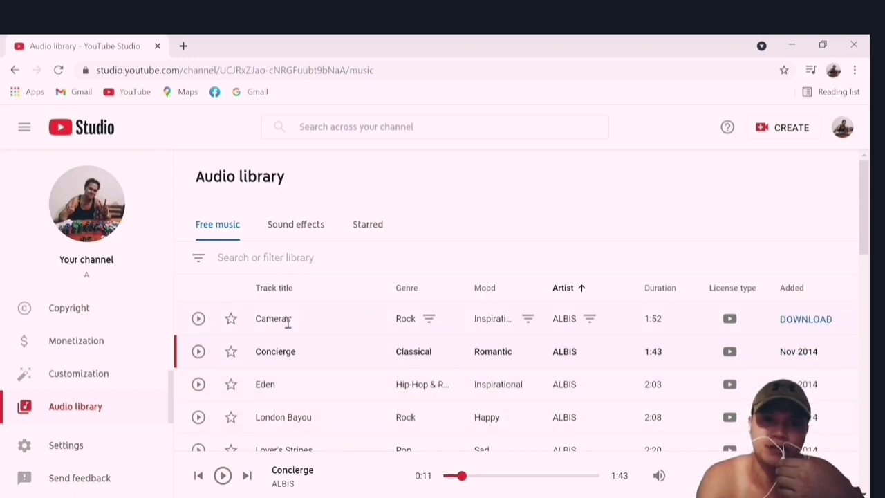
pyautogui.click(198, 385)
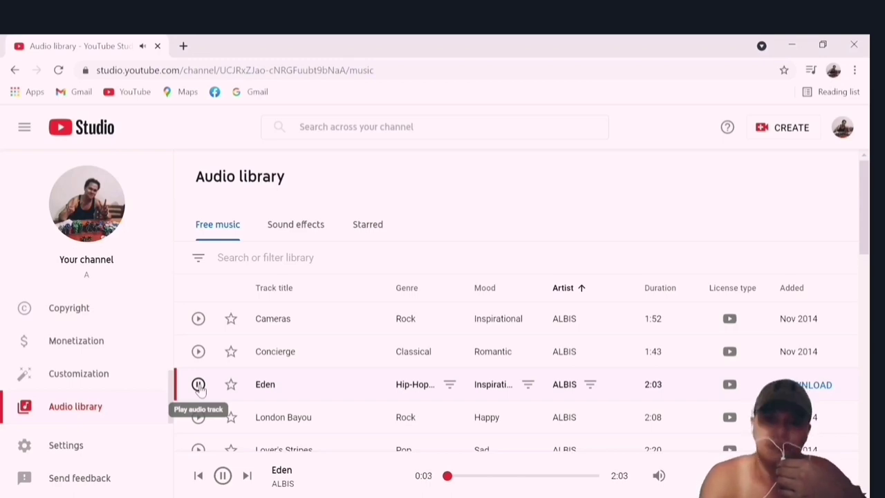
pyautogui.click(197, 389)
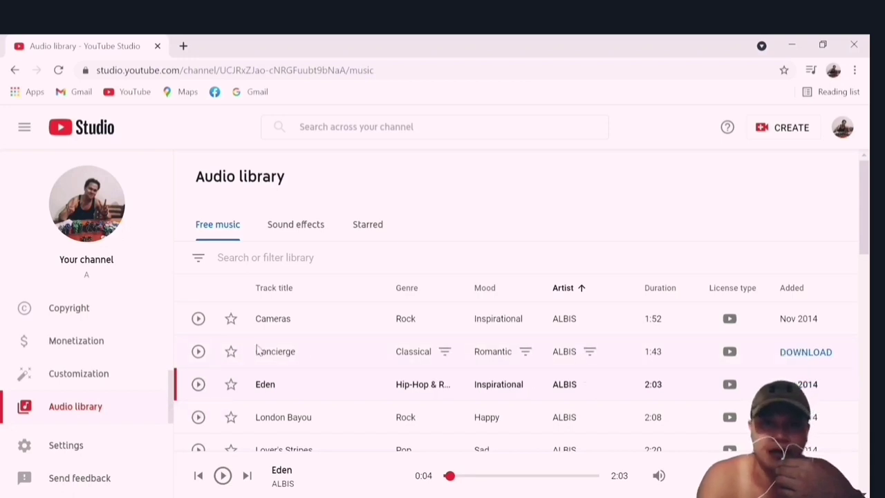
# Step: Open the library's sound effects and look through the list to its end and back
pyautogui.click(292, 235)
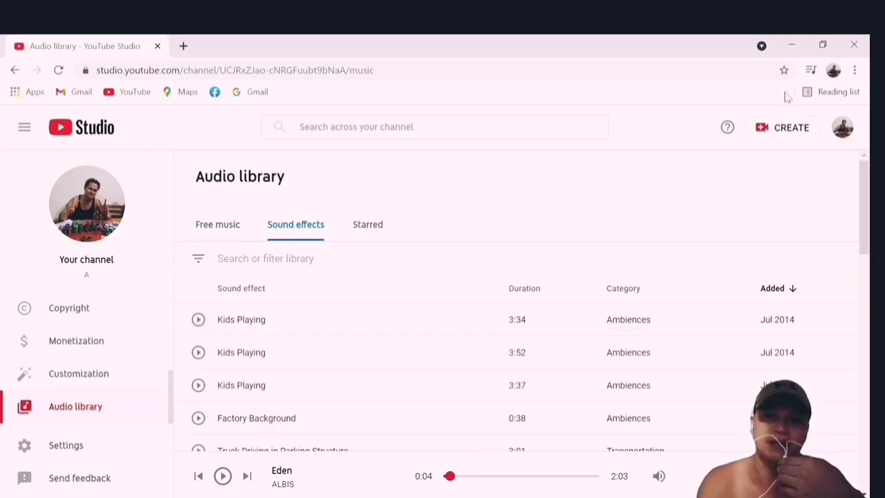
pyautogui.moveTo(865, 207); pyautogui.dragTo(856, 474)
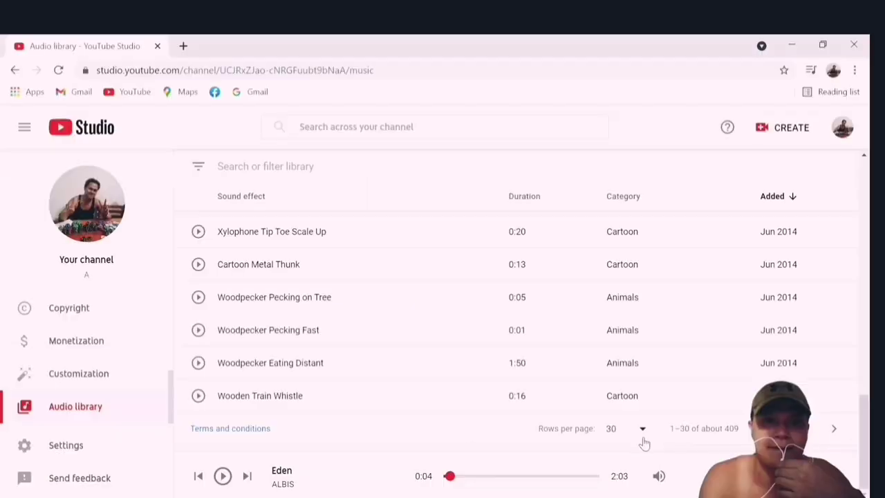
pyautogui.moveTo(867, 429); pyautogui.dragTo(866, 206)
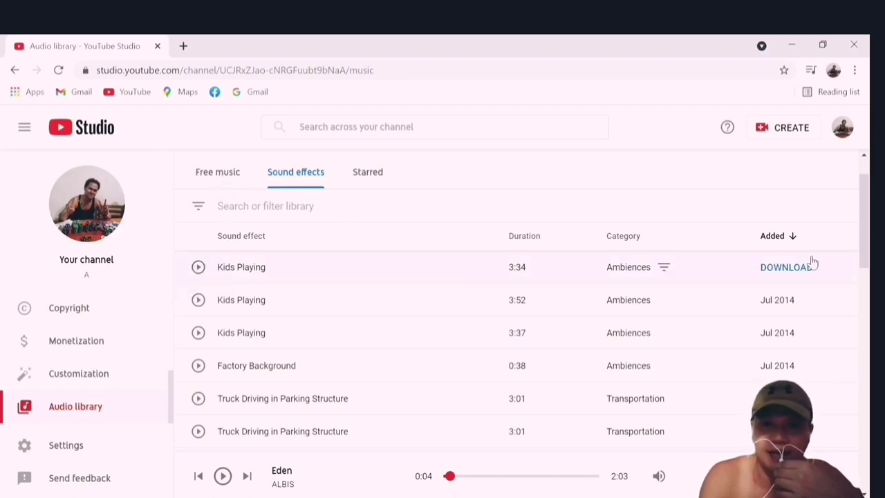
# Step: Preview the first two "Kids Playing" sound effects and the first "Truck Driving in Parking Structure" effect
pyautogui.click(197, 270)
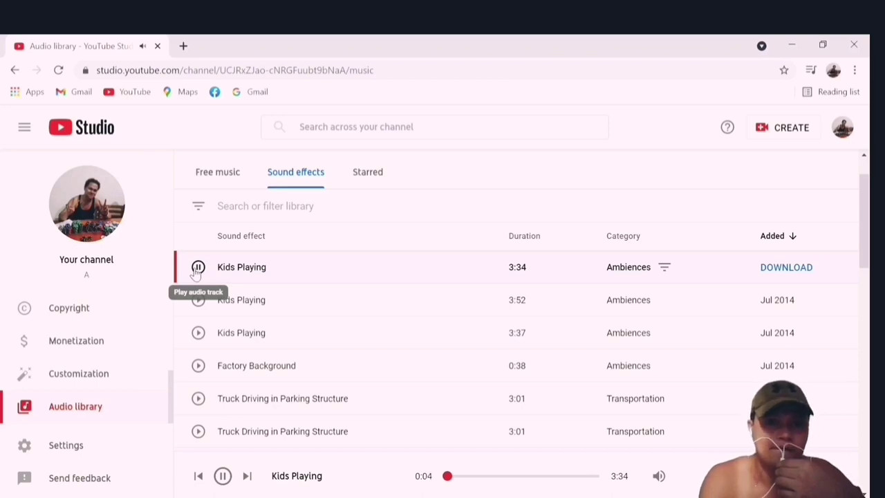
pyautogui.click(198, 269)
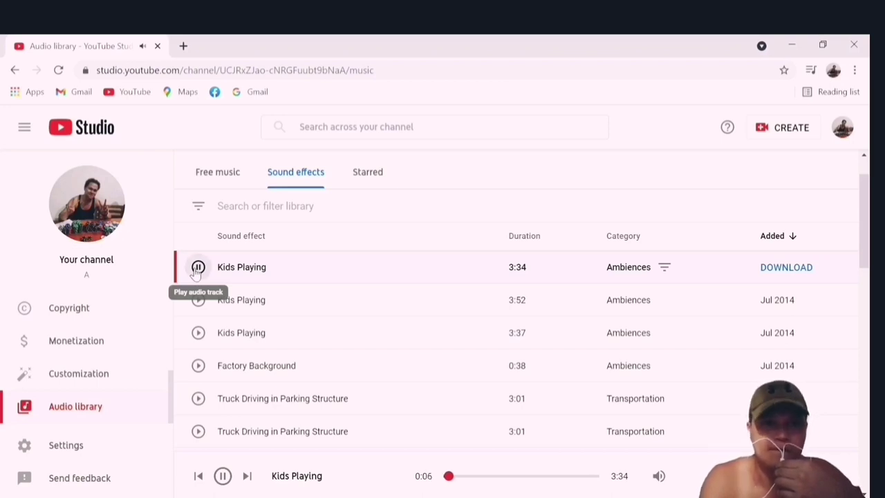
pyautogui.click(198, 301)
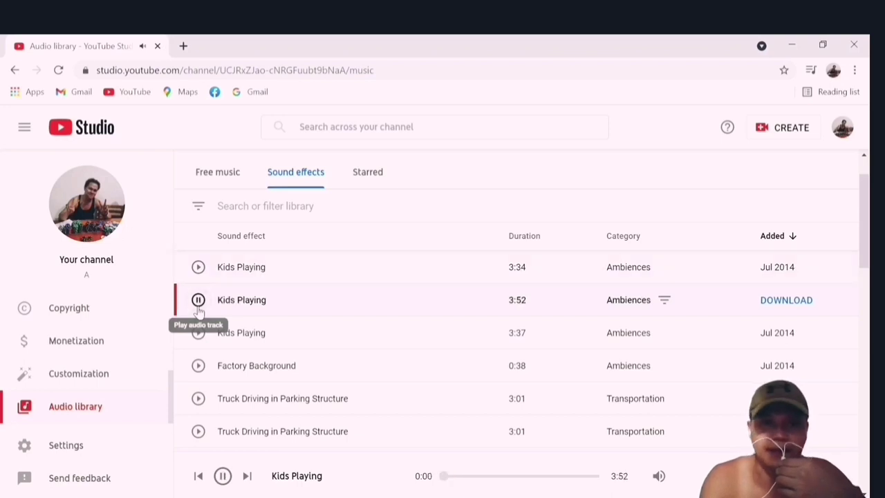
pyautogui.click(199, 304)
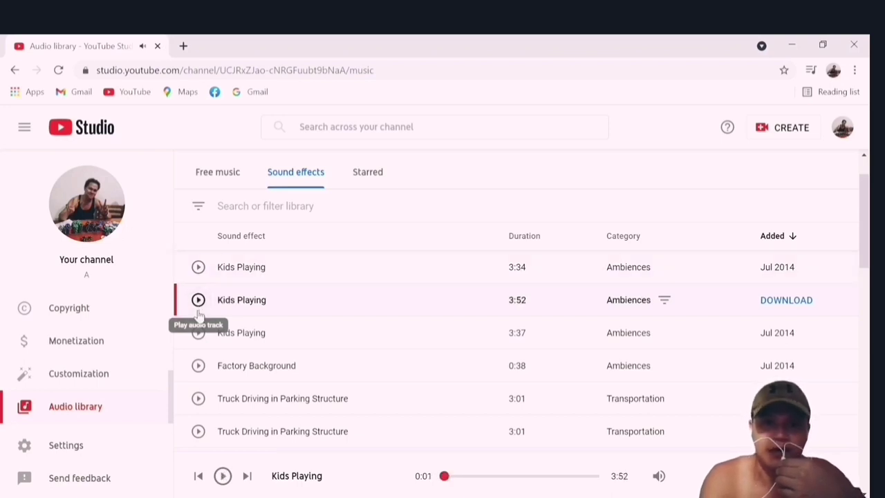
pyautogui.click(198, 399)
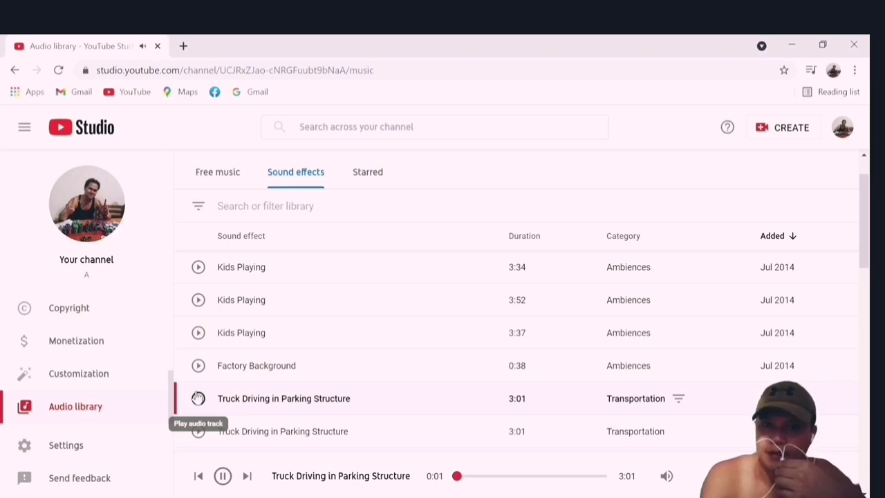
pyautogui.click(198, 398)
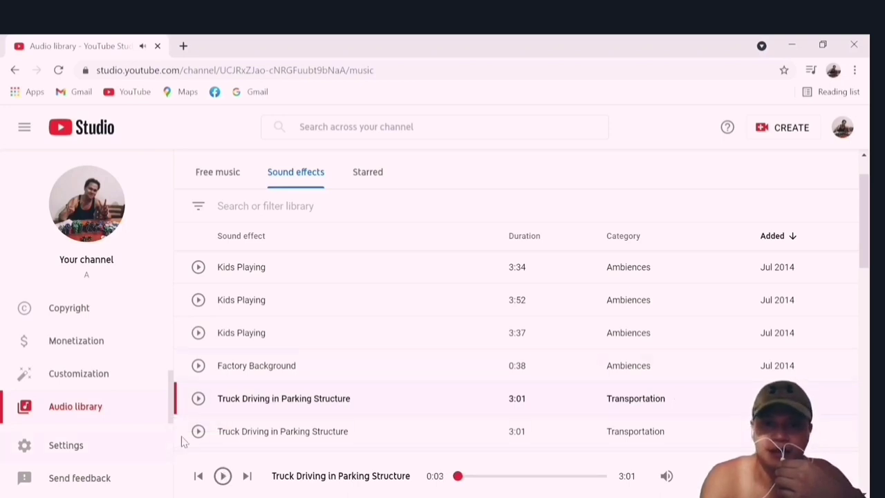
pyautogui.scroll(-5, 193, 440)
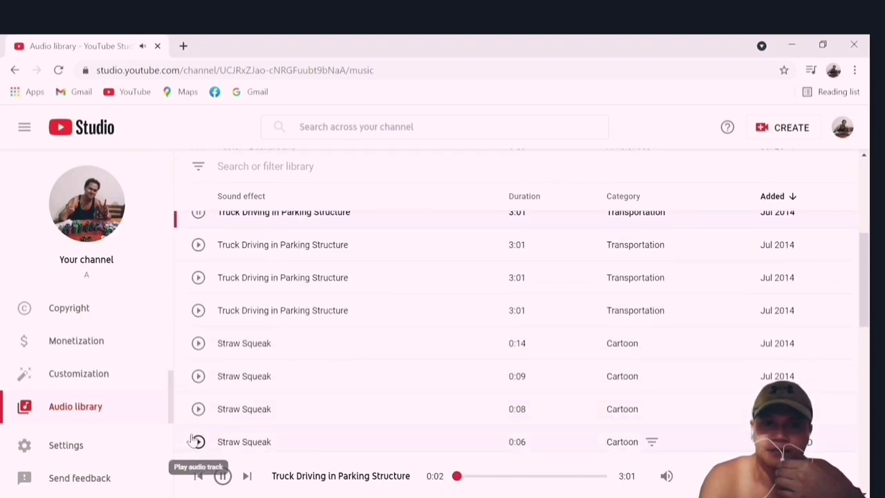
# Step: Preview the 0:14 and 0:09 "Straw Squeak" cartoon sound effects, then pause playback
pyautogui.click(199, 343)
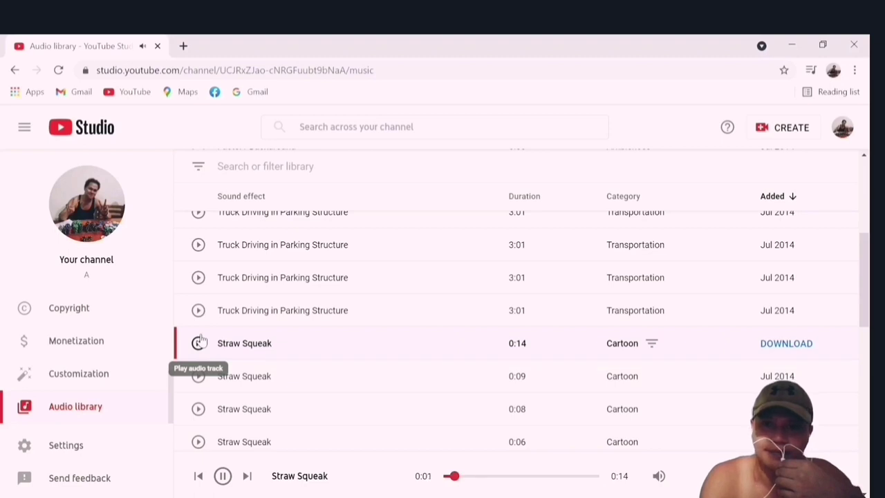
pyautogui.click(199, 377)
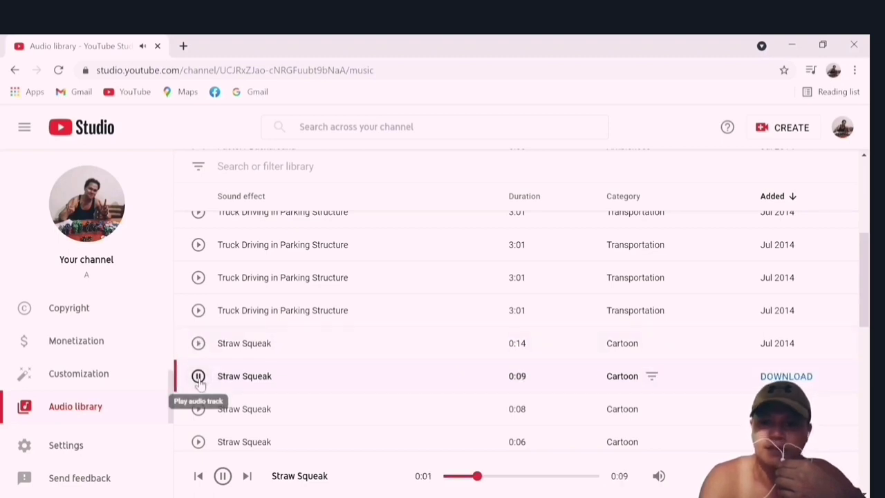
pyautogui.click(198, 376)
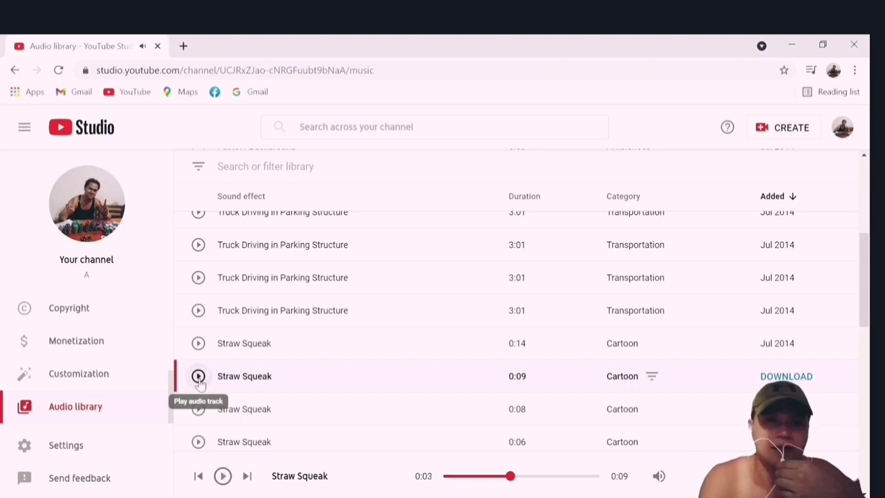
# Step: Return to the free music list and sort its tracks by artist in descending order
pyautogui.scroll(3, 288, 301)
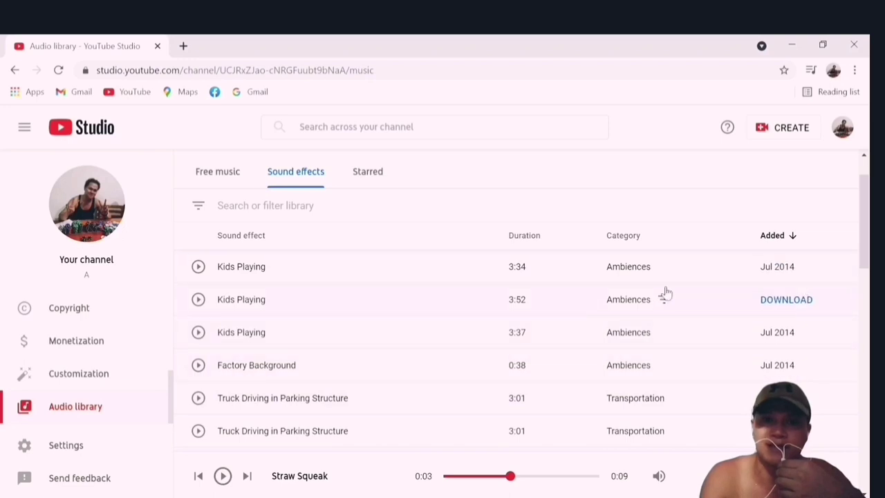
pyautogui.click(205, 174)
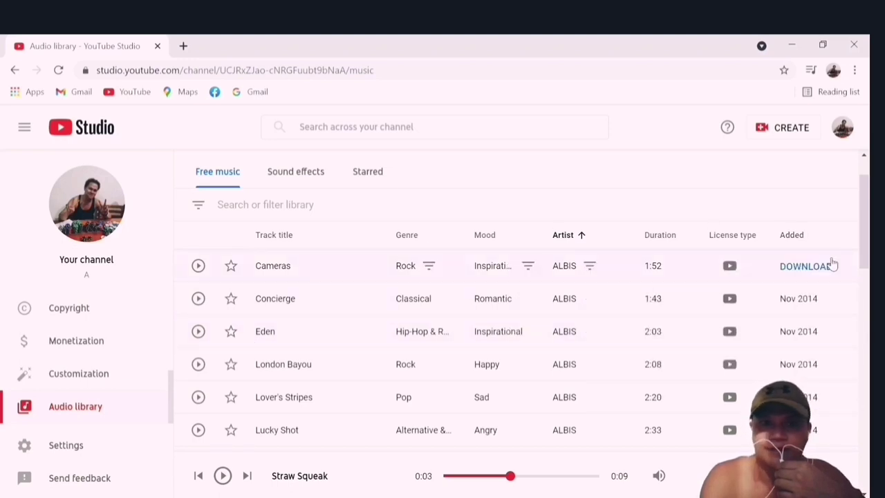
pyautogui.scroll(1, 302, 236)
pyautogui.click(302, 236)
pyautogui.click(222, 227)
pyautogui.moveTo(864, 207)
pyautogui.mouseDown()
pyautogui.moveTo(854, 312)
pyautogui.moveTo(867, 237)
pyautogui.moveTo(863, 194)
pyautogui.mouseUp()
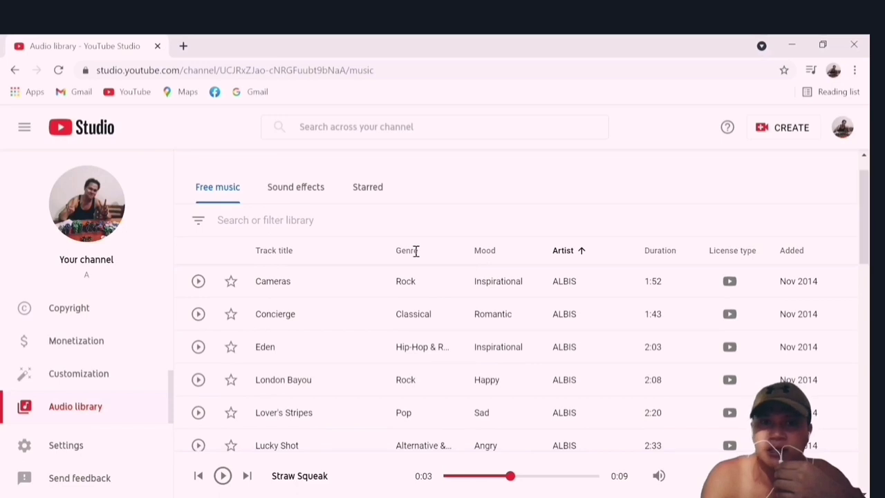
pyautogui.click(563, 250)
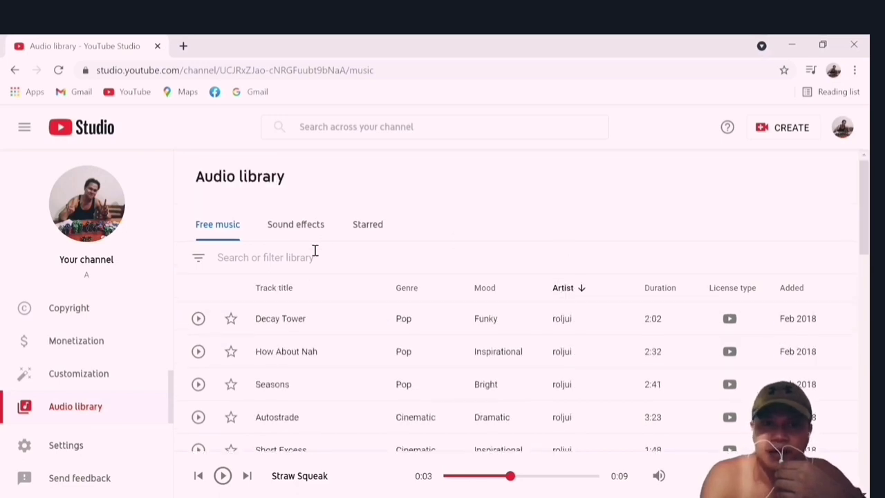
# Step: Filter the free music to tracks whose artist name contains "josh"
pyautogui.click(315, 257)
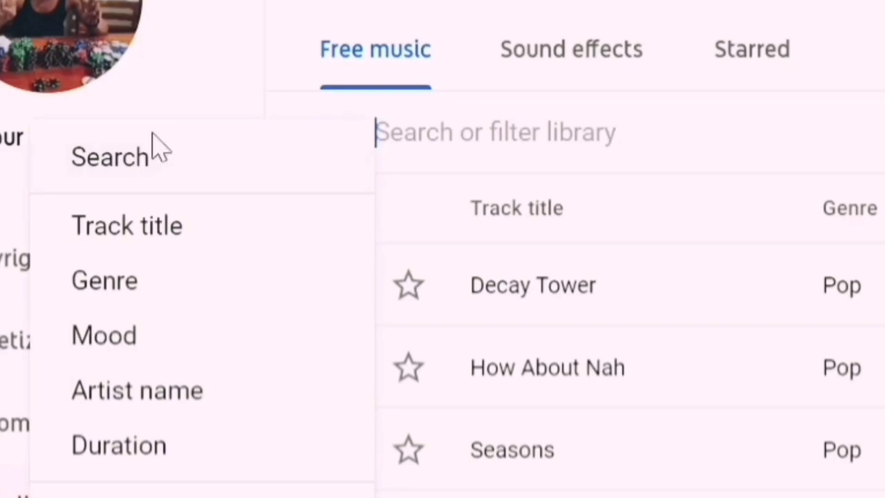
pyautogui.click(123, 400)
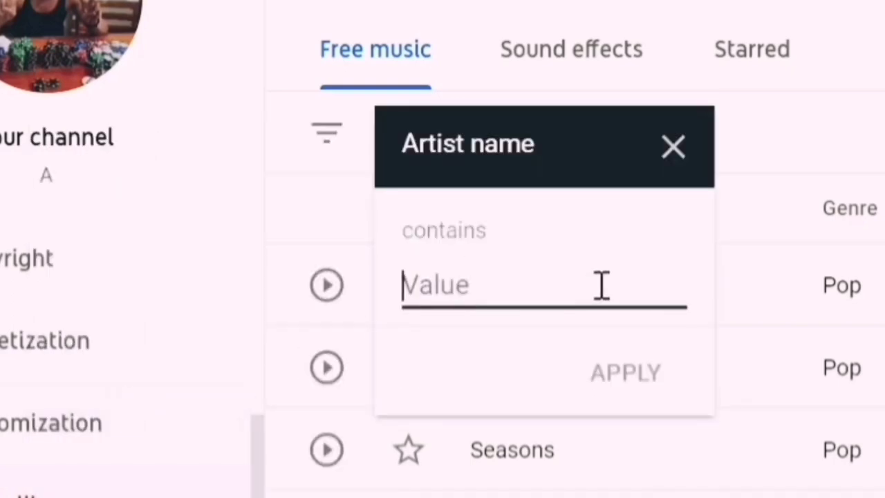
pyautogui.write('jos')
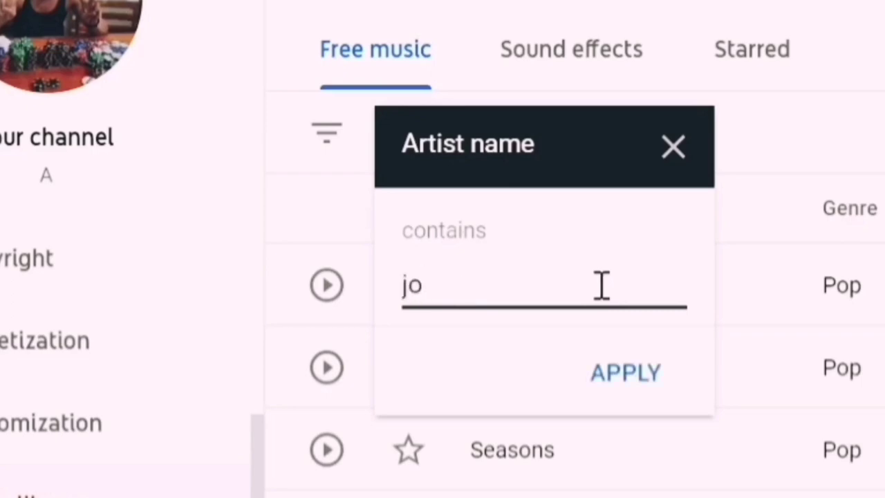
pyautogui.write('h')
pyautogui.press('Return')
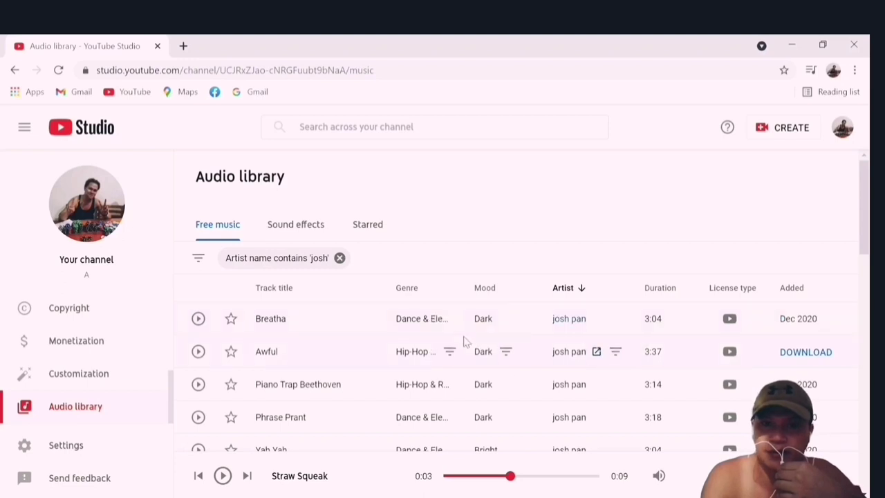
# Step: Preview the track "Breatha" by josh pan and pause it
pyautogui.scroll(-1, 198, 275)
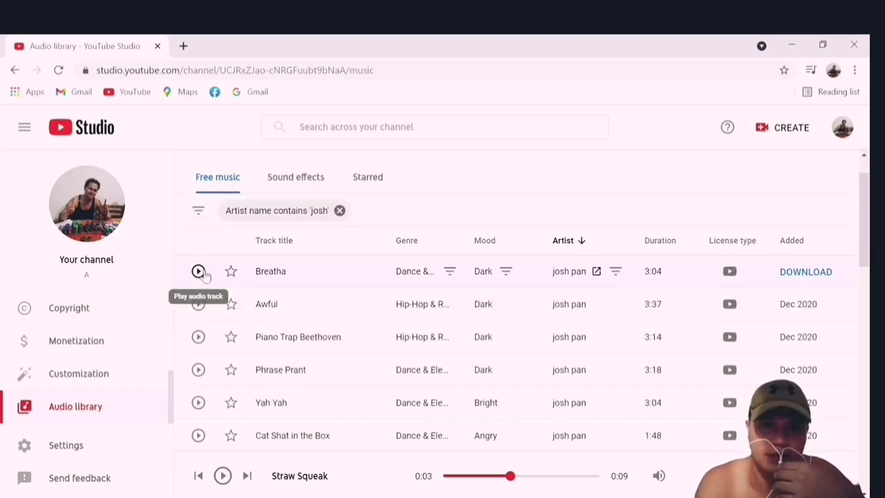
pyautogui.click(198, 272)
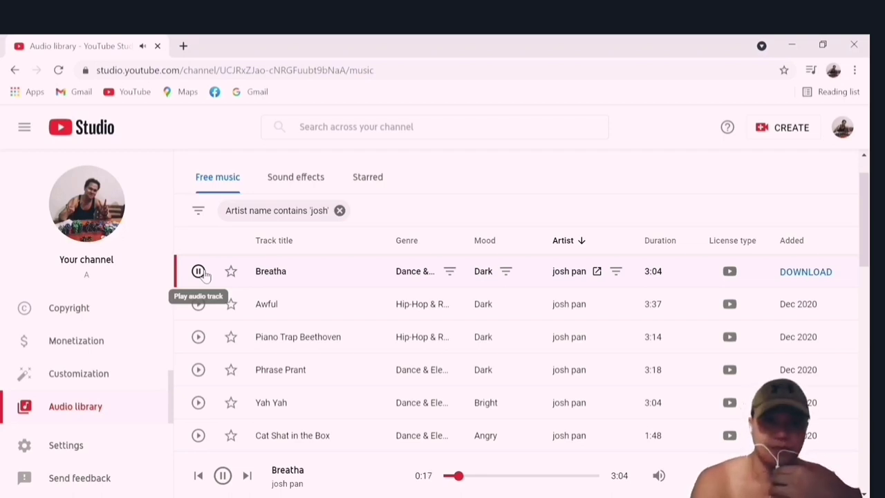
pyautogui.click(198, 271)
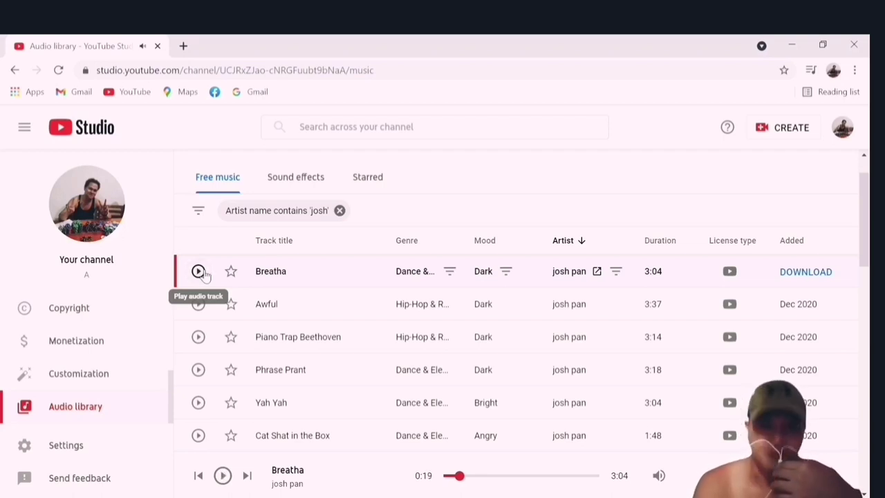
# Step: Remove the artist name filter and sort the free music by artist in ascending order
pyautogui.click(339, 211)
pyautogui.click(543, 248)
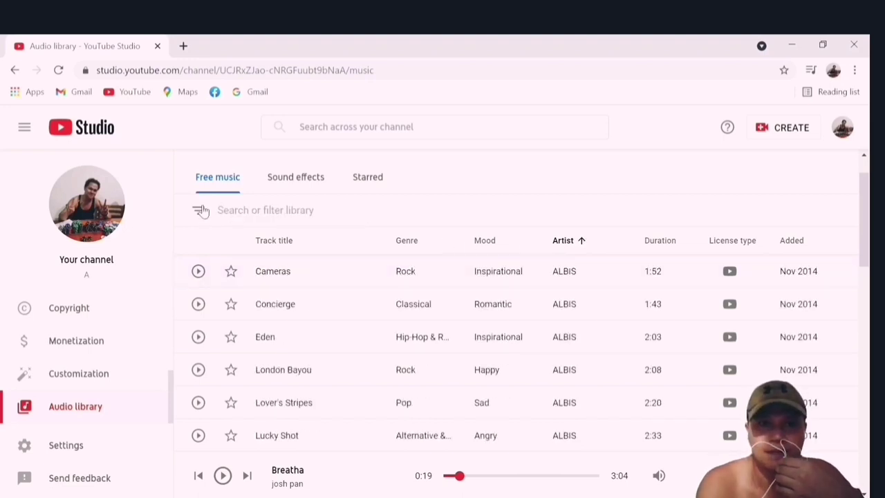
pyautogui.click(233, 209)
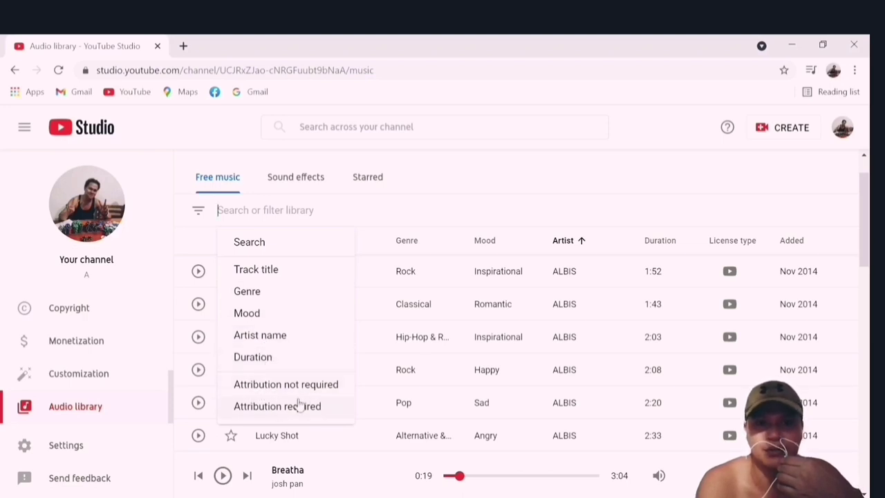
pyautogui.click(270, 336)
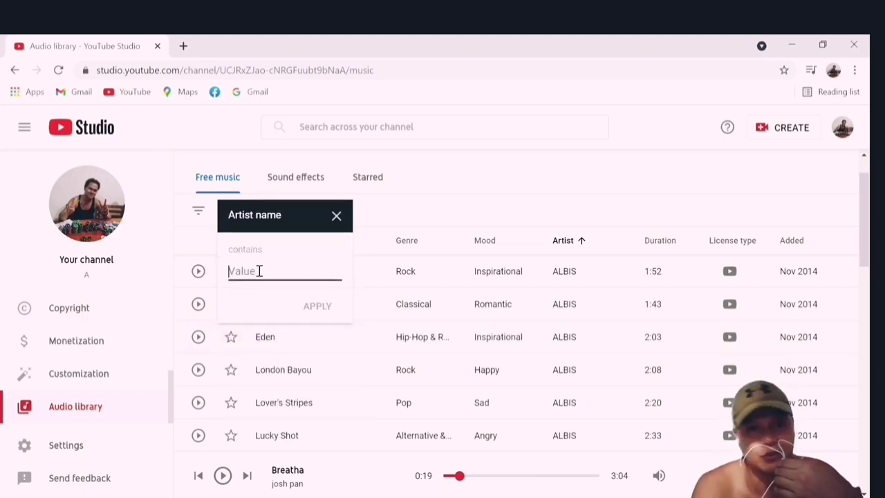
pyautogui.click(336, 216)
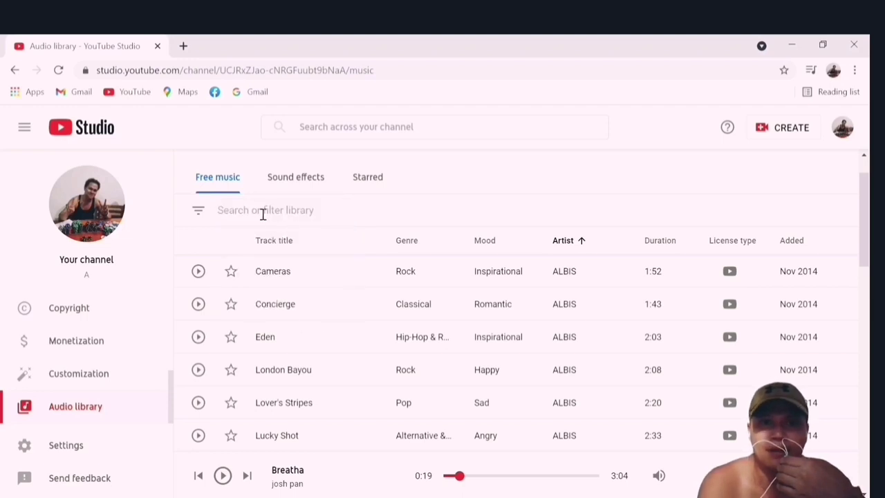
# Step: Filter the free music to tracks with the Dramatic mood
pyautogui.click(262, 215)
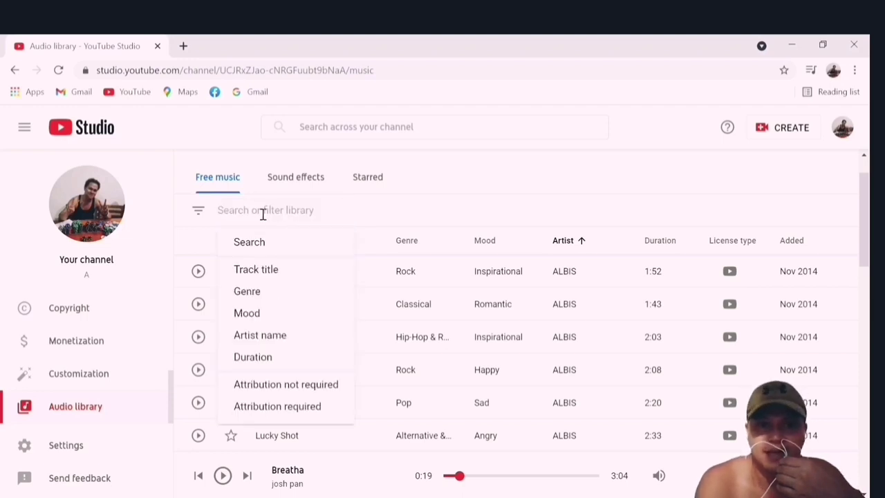
pyautogui.click(267, 314)
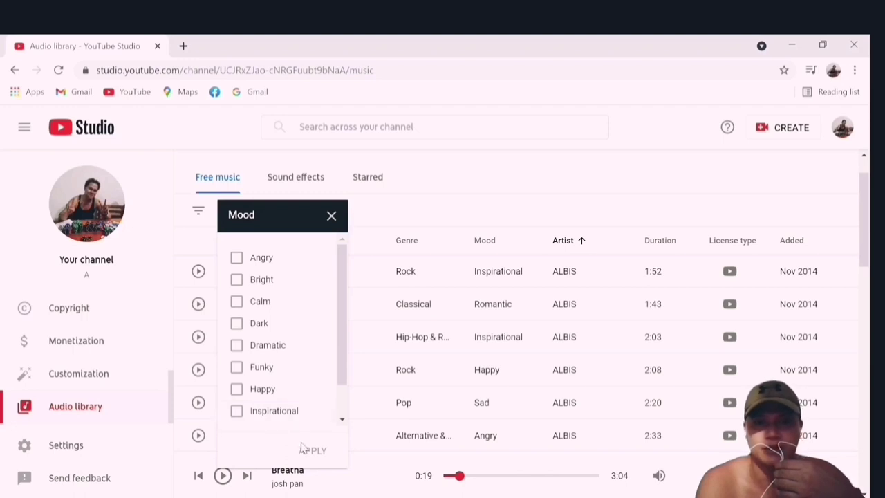
pyautogui.moveTo(339, 344); pyautogui.dragTo(336, 392)
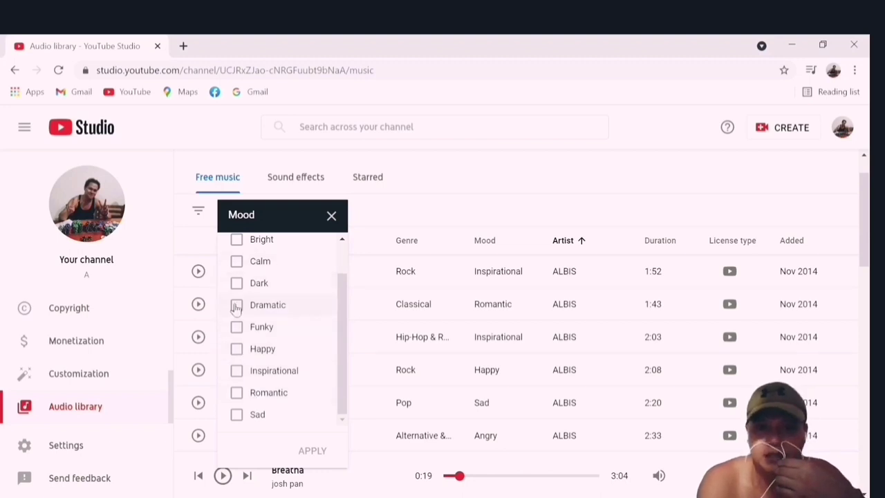
pyautogui.click(280, 308)
pyautogui.click(312, 450)
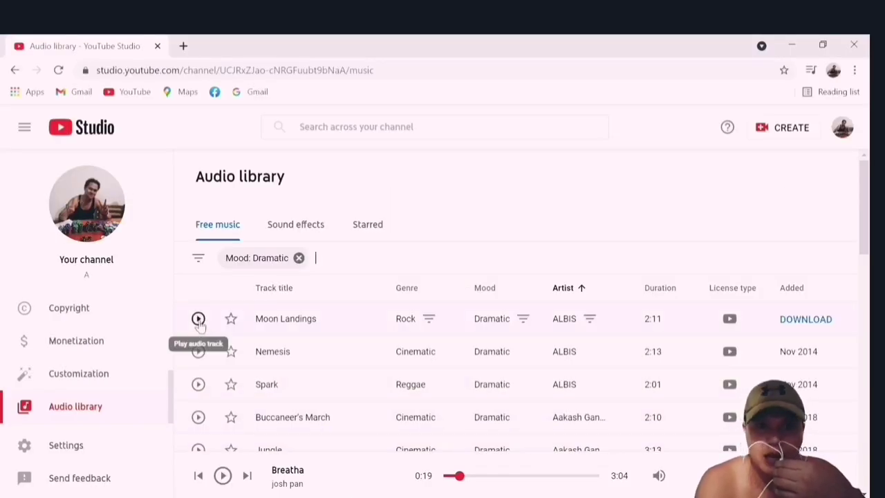
# Step: Preview the track "Moon Landings" by ALBIS, pause it and remove the Dramatic mood filter
pyautogui.click(198, 320)
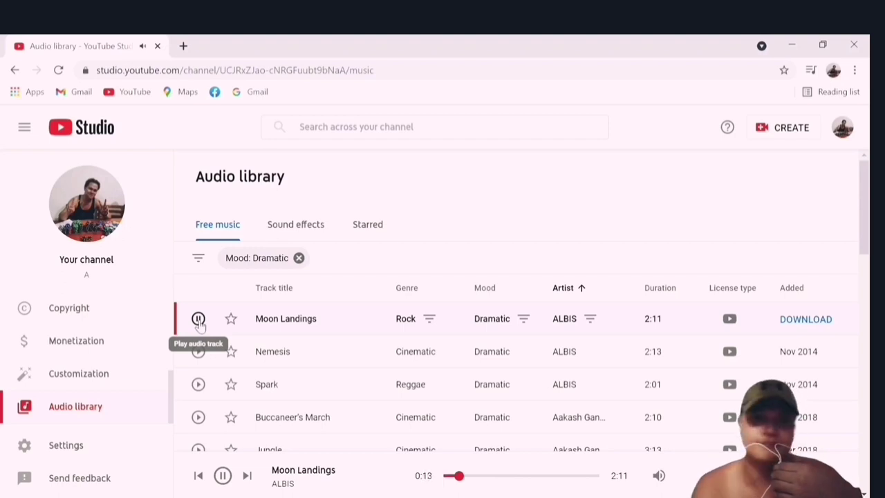
pyautogui.click(198, 319)
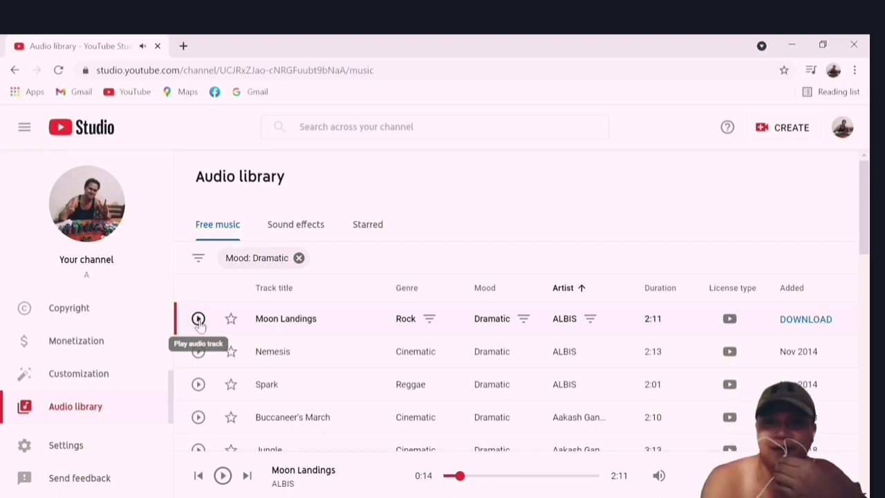
pyautogui.click(298, 257)
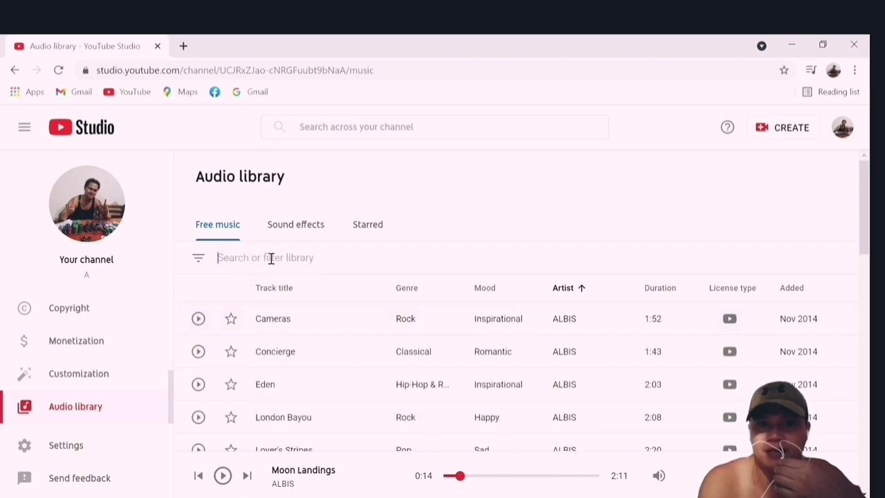
pyautogui.click(271, 257)
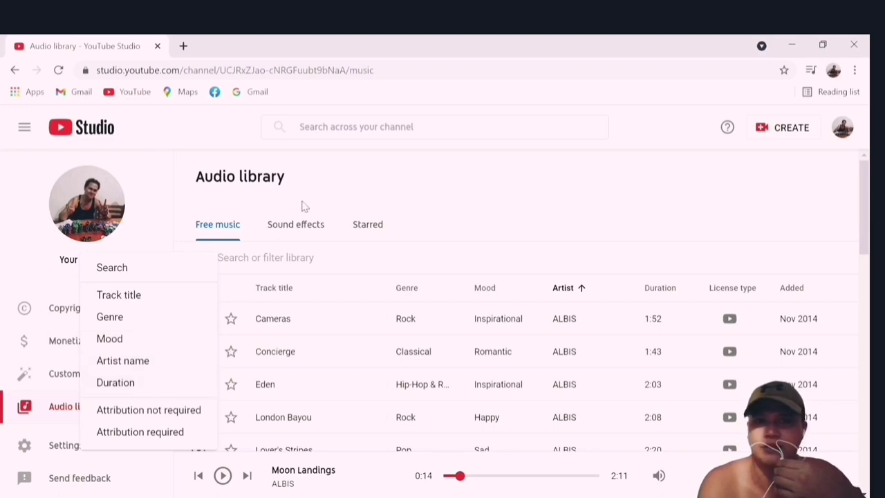
pyautogui.click(500, 194)
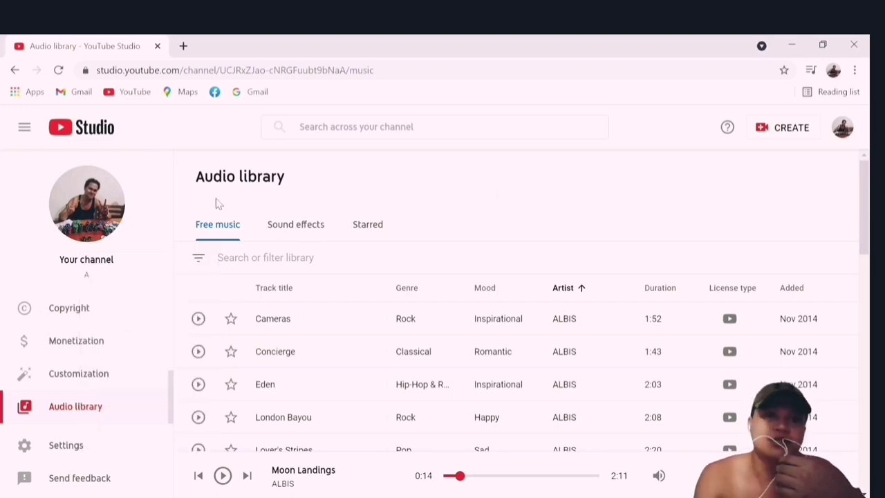